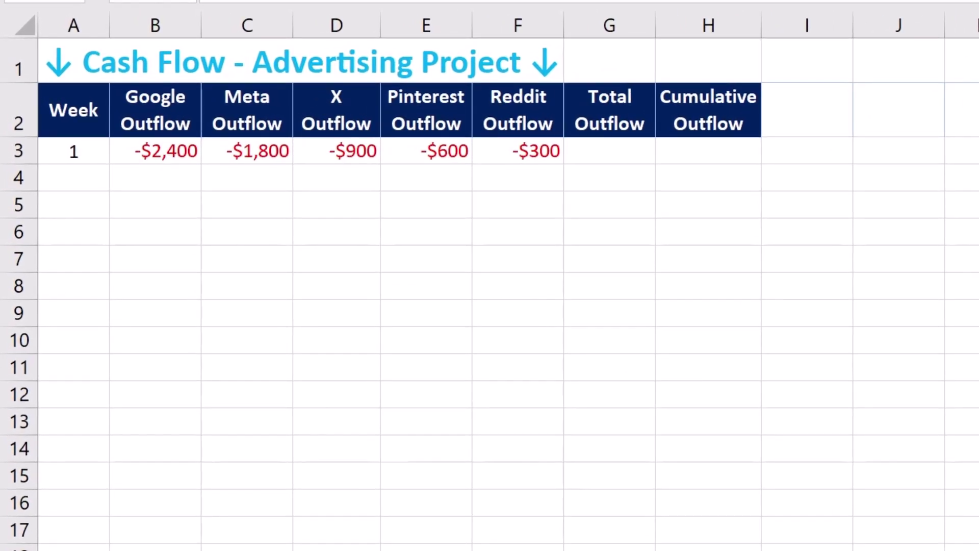
Enter =SUM(B3:F3) as week 1's Total Outflow and =G3 as its Cumulative Outflow.
{"action": "left_click", "coordinate": [632, 152]}
{"action": "type", "text": "=sum"}
{"action": "double_click", "coordinate": [637, 173]}
{"action": "left_click", "coordinate": [163, 152]}
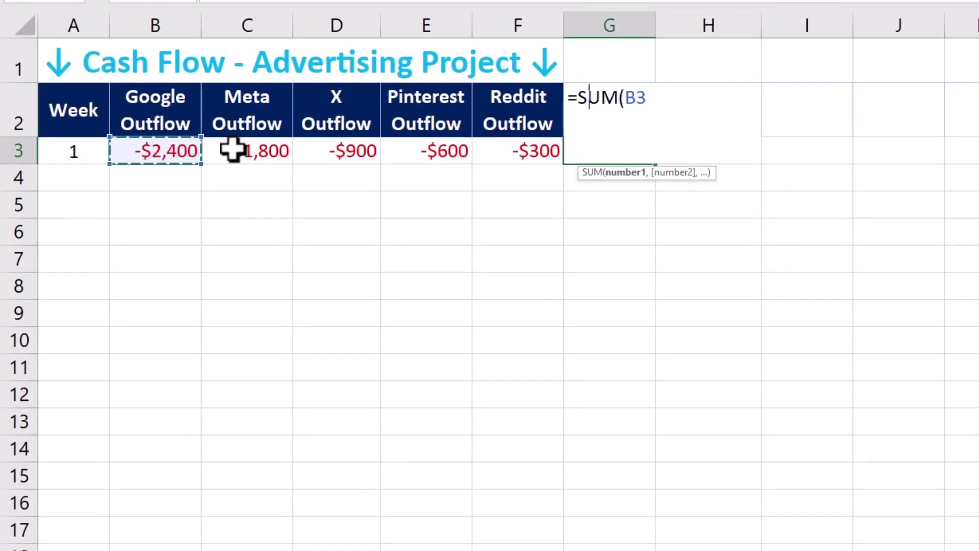
{"action": "left_click_drag", "start_coordinate": [232, 150], "coordinate": [498, 145]}
{"action": "type", "text": ")"}
{"action": "key", "text": "Tab"}
{"action": "type", "text": "="}
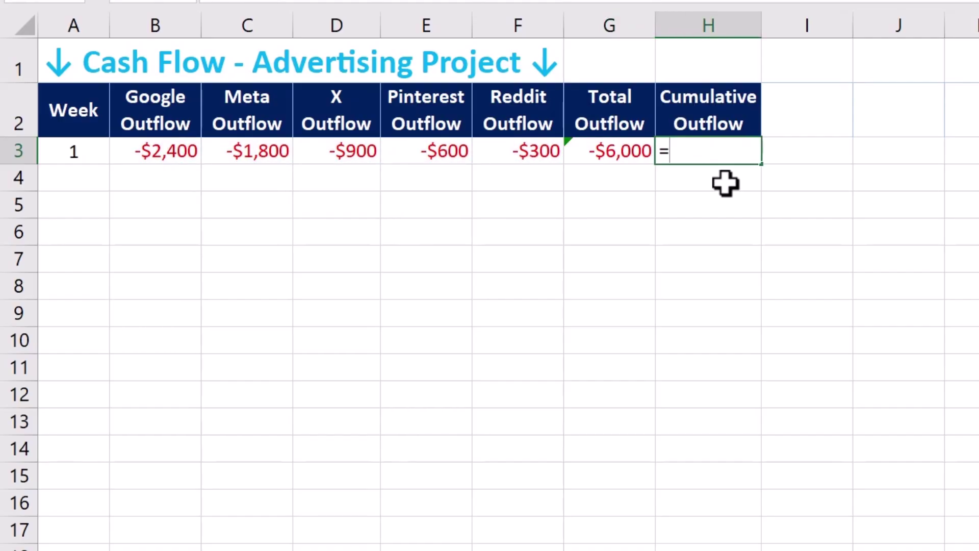
{"action": "left_click", "coordinate": [628, 153]}
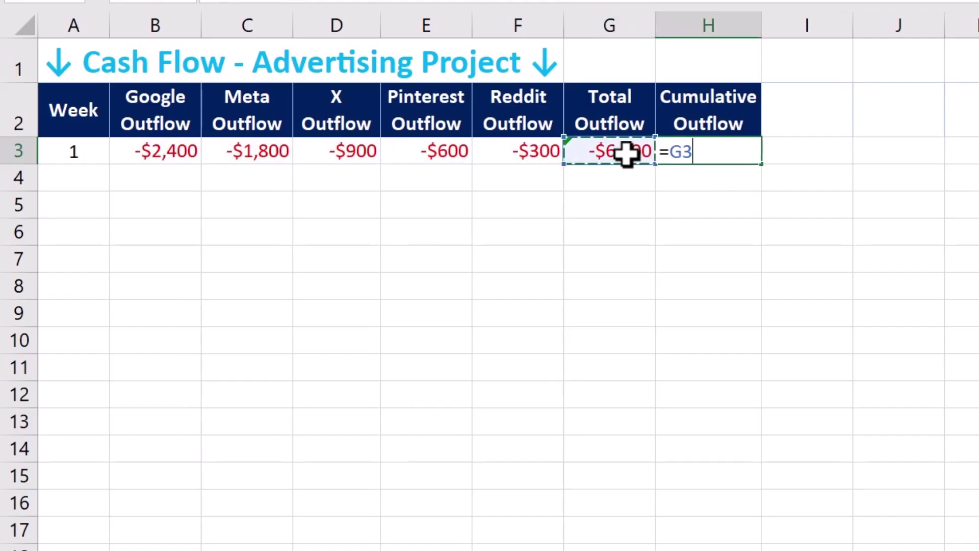
{"action": "key", "text": "Return"}
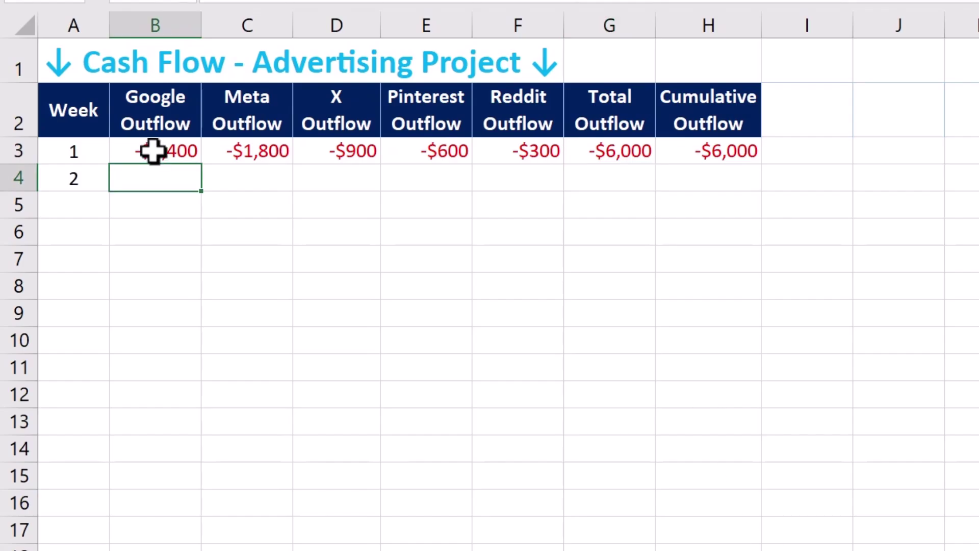
Set week 2's Cumulative Outflow to =H3+G4, previous cumulative plus week 2's total.
{"action": "left_click_drag", "start_coordinate": [148, 148], "coordinate": [657, 188]}
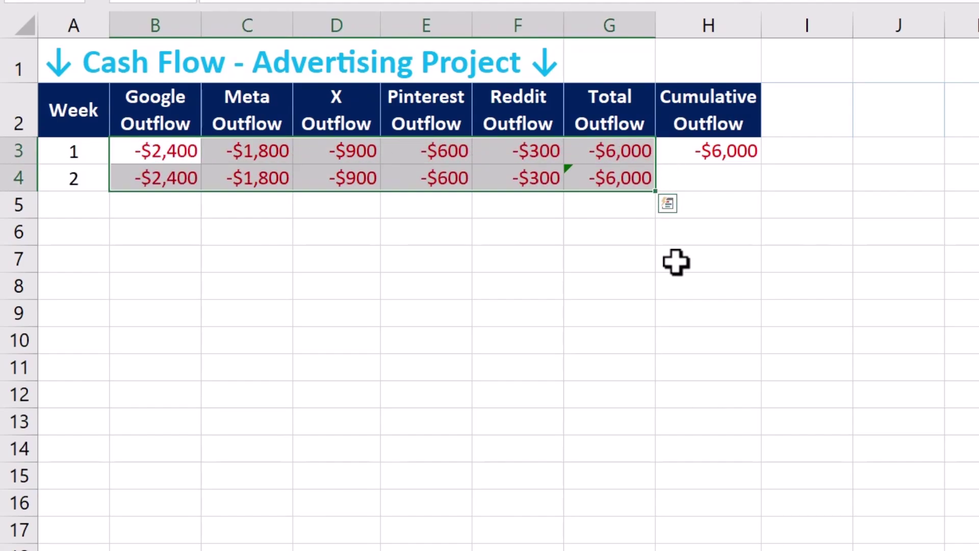
{"action": "left_click", "coordinate": [732, 182]}
{"action": "type", "text": "="}
{"action": "left_click", "coordinate": [740, 146]}
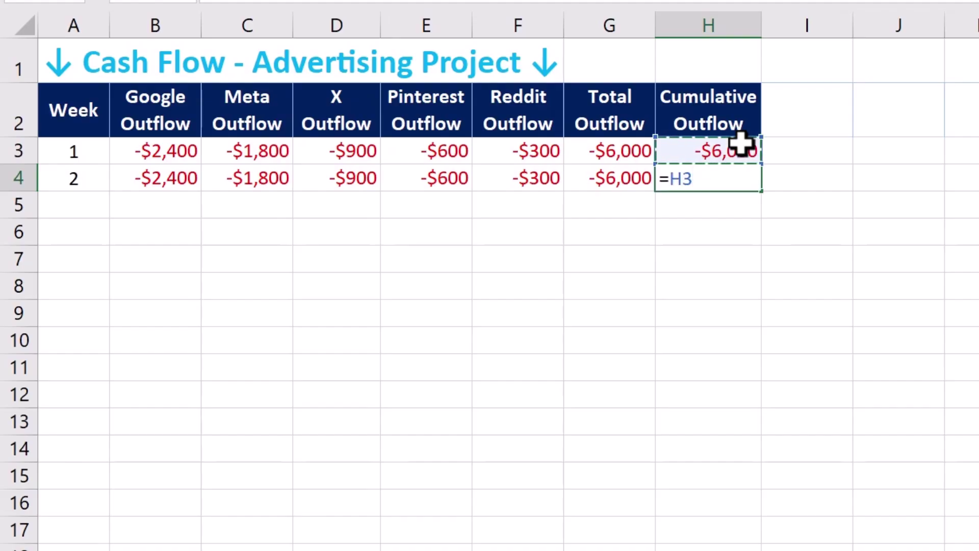
{"action": "type", "text": "+"}
{"action": "left_click", "coordinate": [636, 179]}
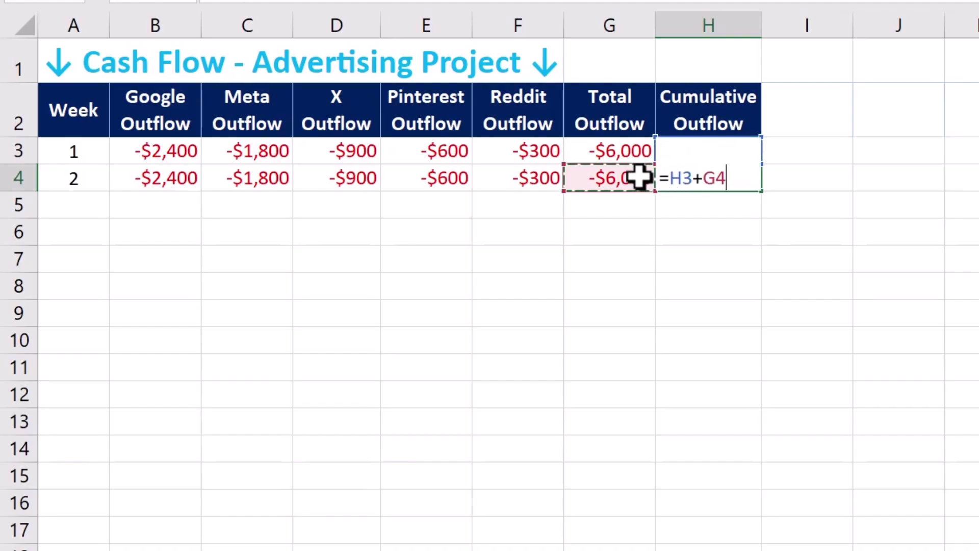
{"action": "key", "text": "Return"}
Fill weeks, outflows and cumulative outflow down through week 5, reaching -$30,000.
{"action": "left_click_drag", "start_coordinate": [90, 153], "coordinate": [650, 270]}
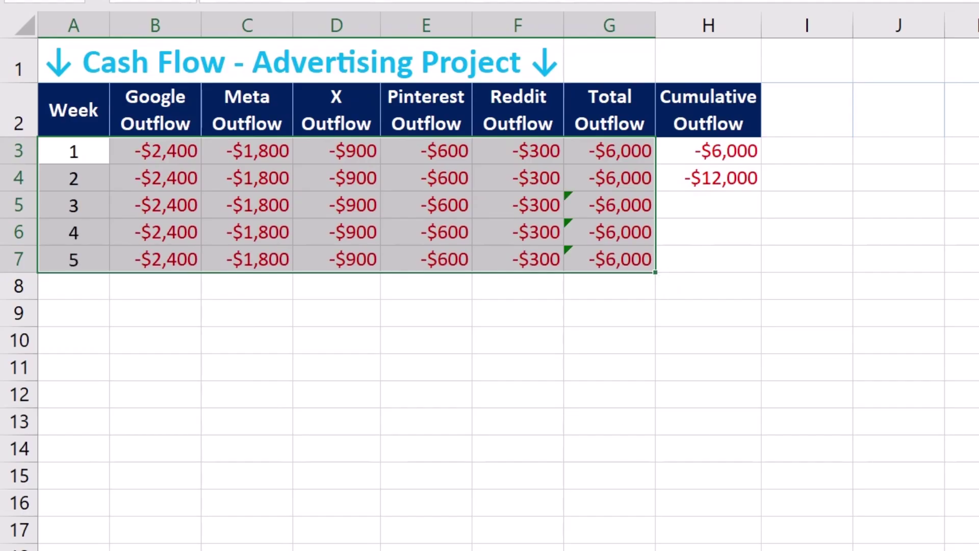
{"action": "left_click", "coordinate": [750, 184]}
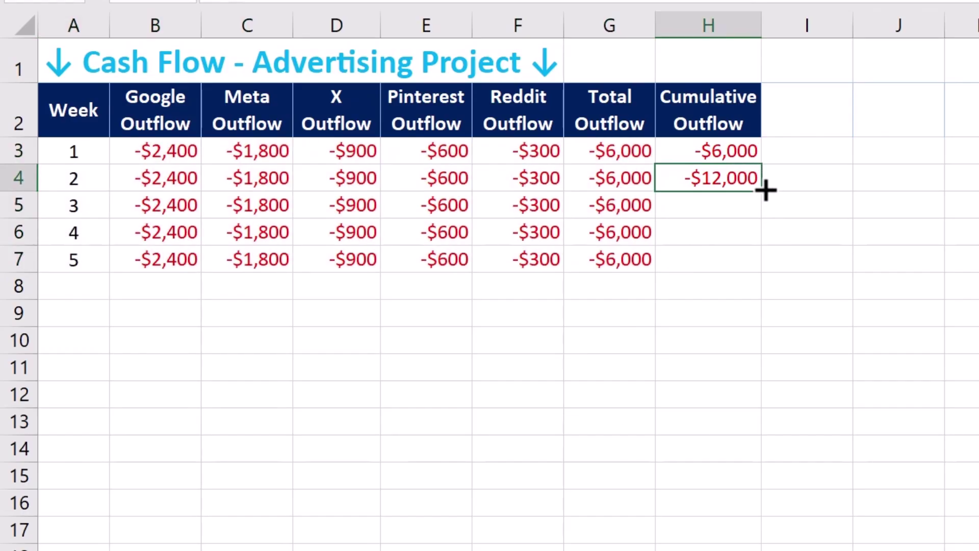
{"action": "left_click_drag", "start_coordinate": [762, 193], "coordinate": [758, 274]}
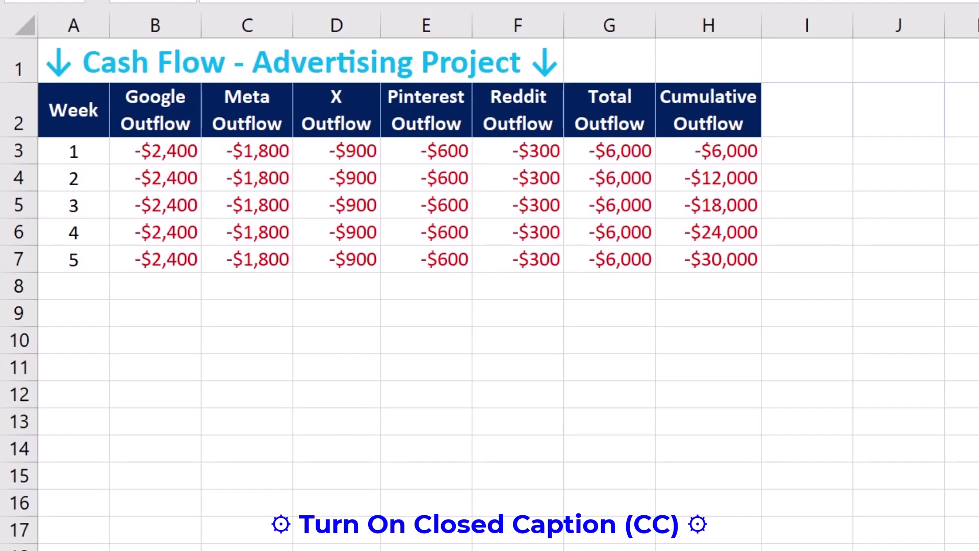
Add week 6 with $0 in every outflow column and carry Cumulative Outflow down at -$30,000.
{"action": "type", "text": "6"}
{"action": "key", "text": "Tab"}
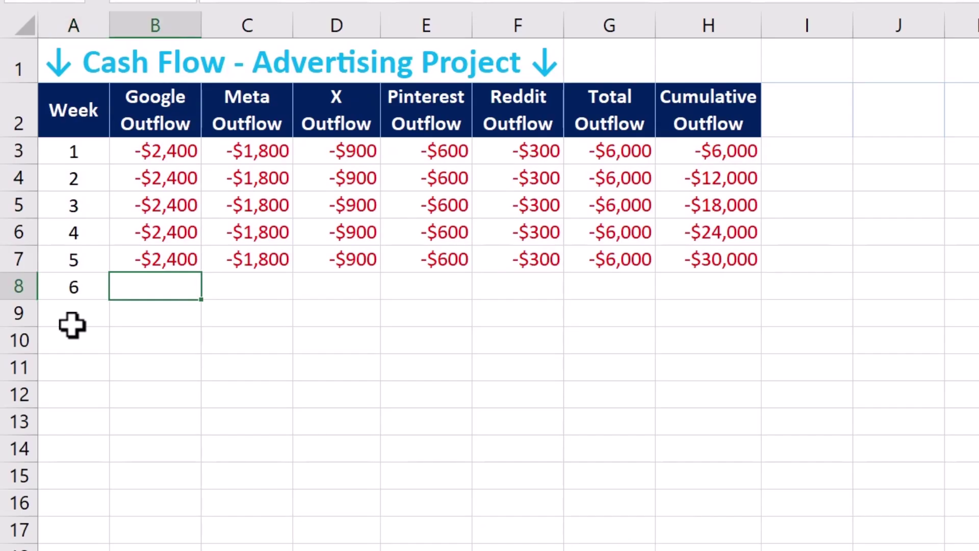
{"action": "type", "text": "0"}
{"action": "key", "text": "Tab"}
{"action": "type", "text": "0"}
{"action": "key", "text": "Tab"}
{"action": "type", "text": "0"}
{"action": "key", "text": "Tab"}
{"action": "type", "text": "0"}
{"action": "key", "text": "Tab"}
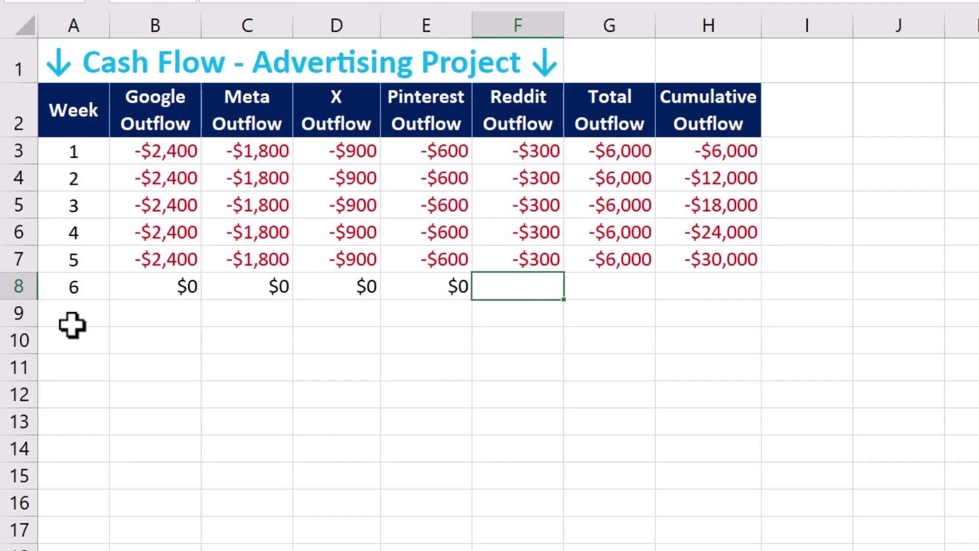
{"action": "type", "text": "0"}
{"action": "key", "text": "Tab"}
{"action": "type", "text": "0"}
{"action": "key", "text": "Tab"}
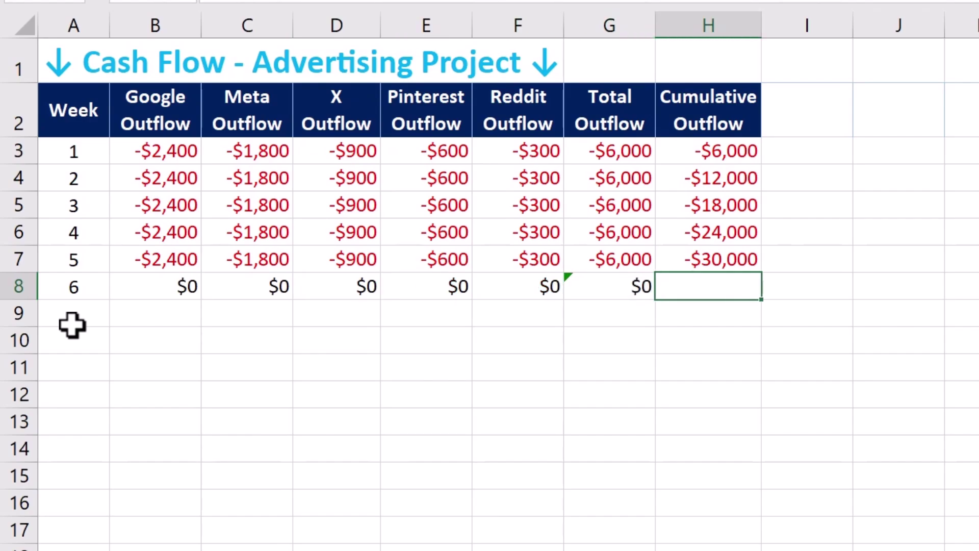
{"action": "left_click", "coordinate": [759, 258]}
{"action": "left_click_drag", "start_coordinate": [760, 271], "coordinate": [760, 295]}
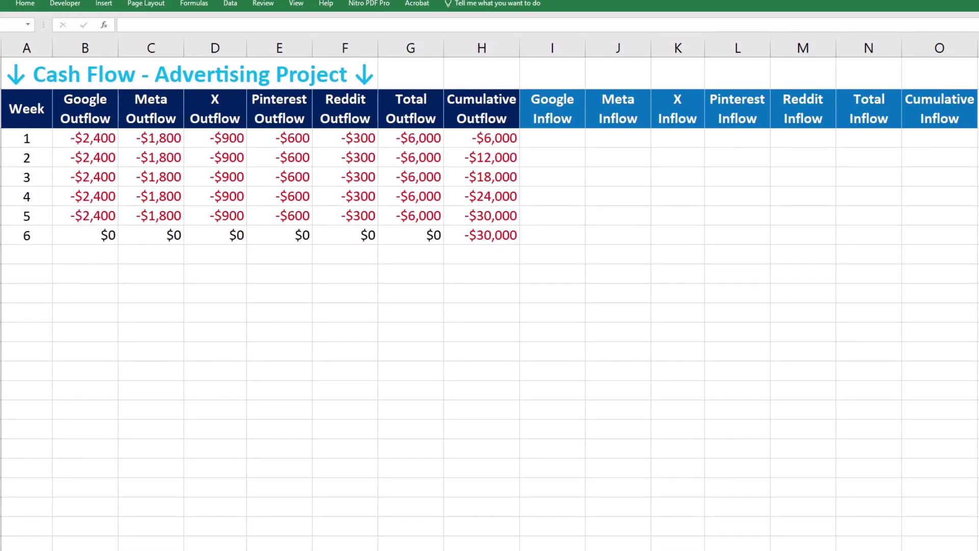
Paste the inflow figures for Google, Meta, X, and Pinterest through Cumulative Inflow.
{"action": "key", "text": "ctrl+v"}
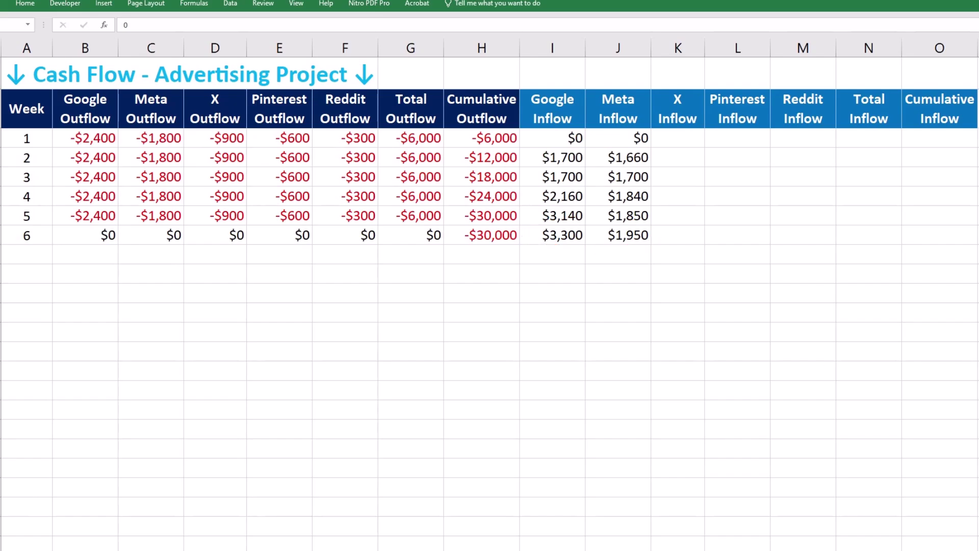
{"action": "key", "text": "ctrl+v"}
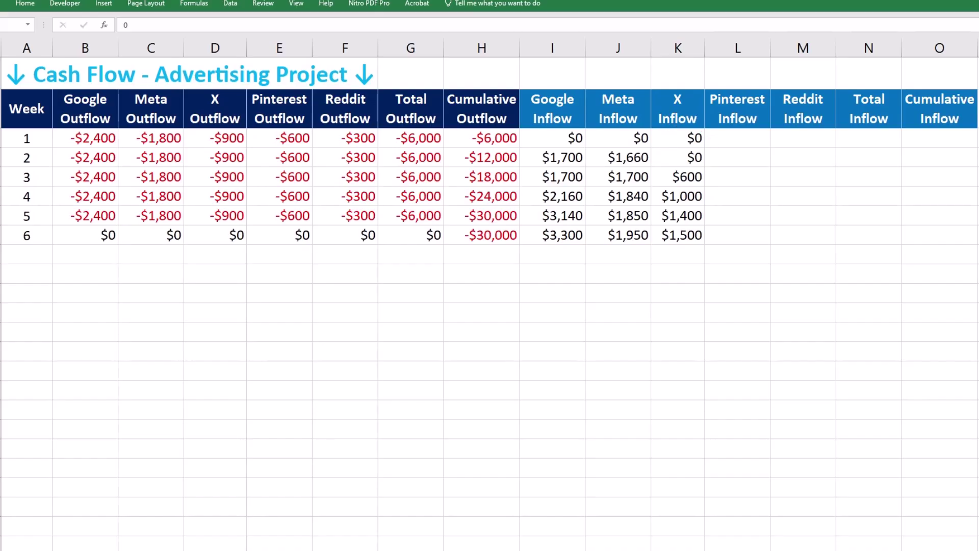
{"action": "key", "text": "ctrl+v"}
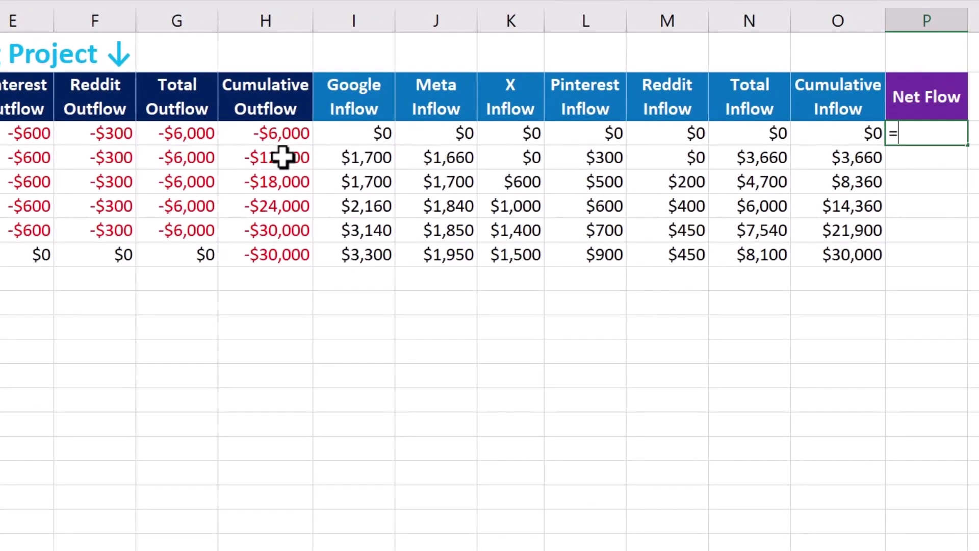
Enter =G3+N3 as week 1's Net Flow, total outflow plus total inflow.
{"action": "left_click", "coordinate": [378, 136]}
{"action": "type", "text": "+"}
{"action": "left_click", "coordinate": [755, 131]}
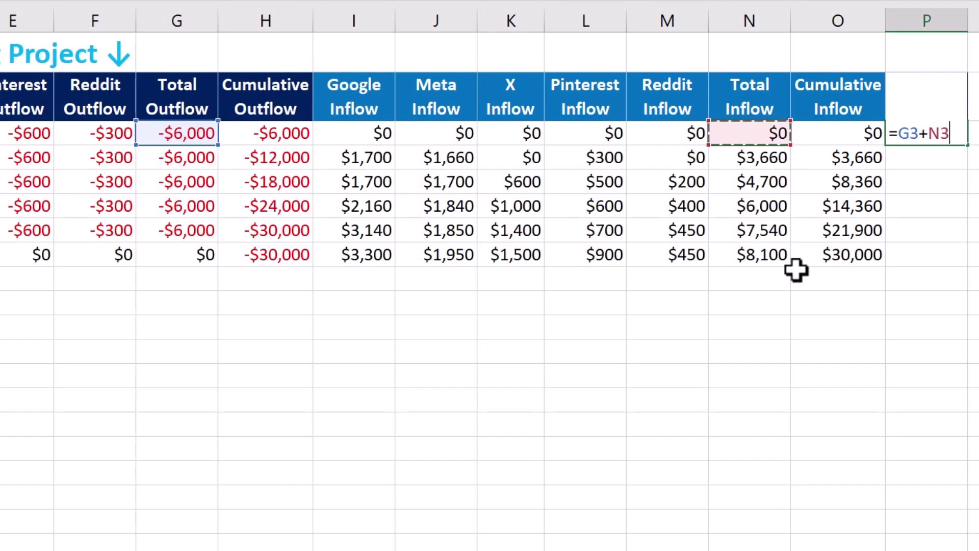
{"action": "key", "text": "Return"}
Fill Net Flow down to week 6 and select the Cumulative Outflow, Cumulative Inflow and Net Flow columns.
{"action": "left_click", "coordinate": [927, 132]}
{"action": "left_click_drag", "start_coordinate": [967, 144], "coordinate": [964, 268]}
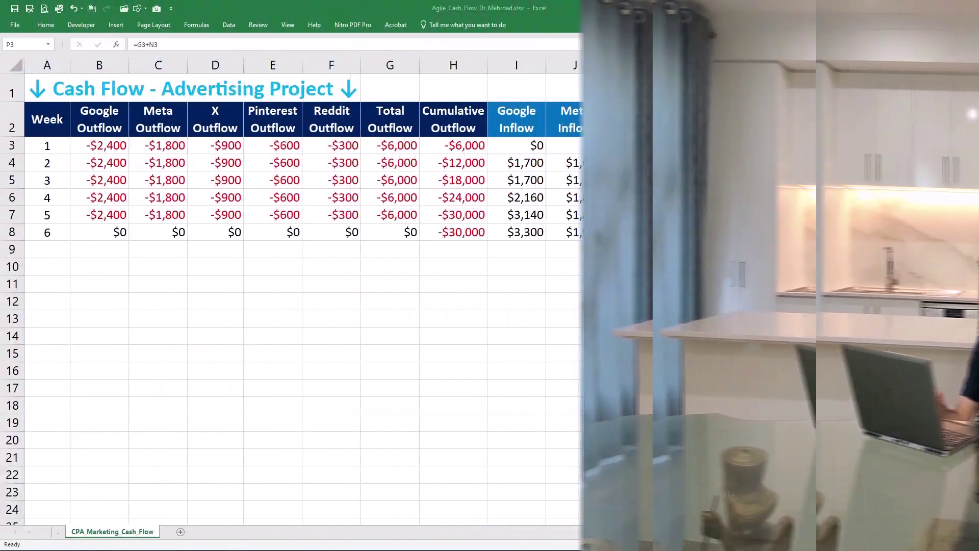
{"action": "left_click_drag", "start_coordinate": [867, 125], "coordinate": [868, 234]}
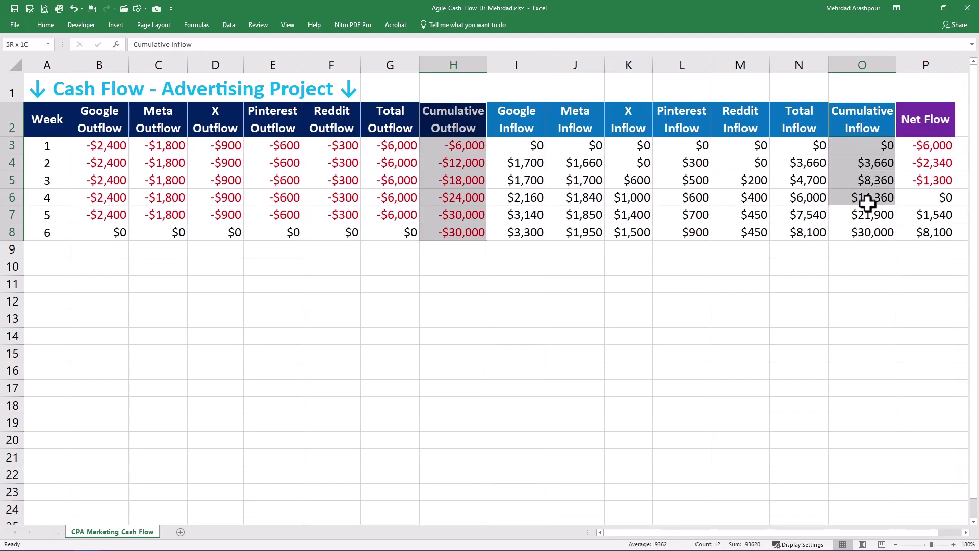
{"action": "left_click_drag", "start_coordinate": [935, 128], "coordinate": [934, 234]}
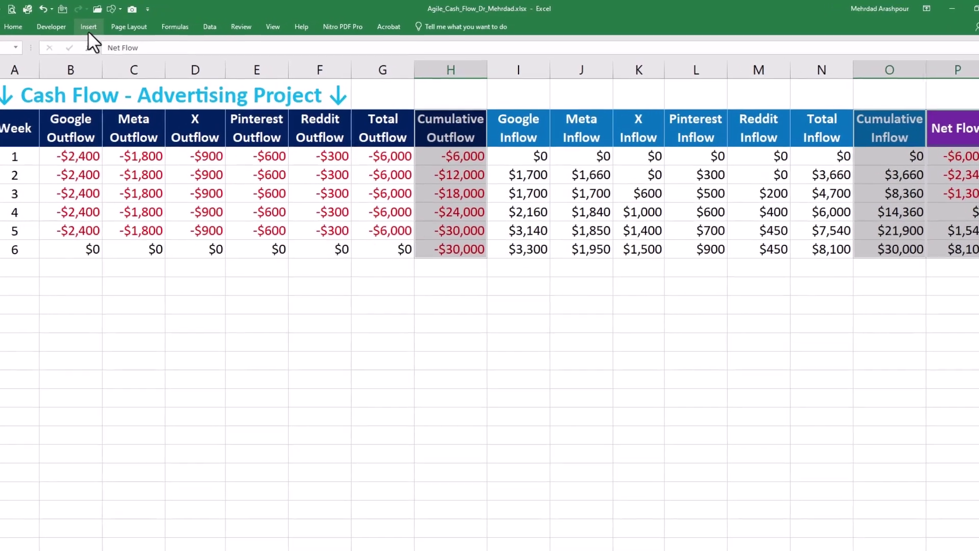
Insert a Combo chart: cumulative outflow and inflow as clustered columns, Net Flow as line with markers.
{"action": "left_click", "coordinate": [116, 24]}
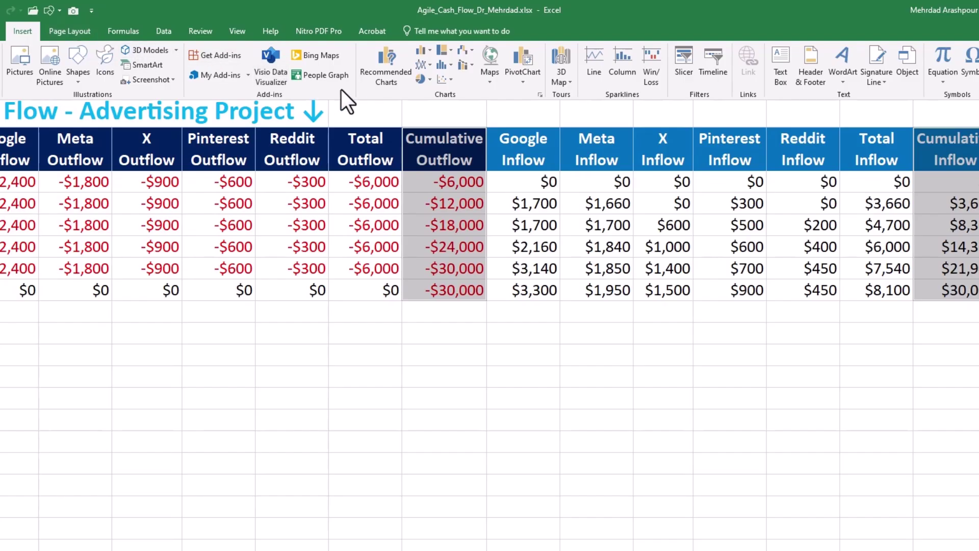
{"action": "left_click", "coordinate": [388, 82]}
{"action": "left_click", "coordinate": [394, 185]}
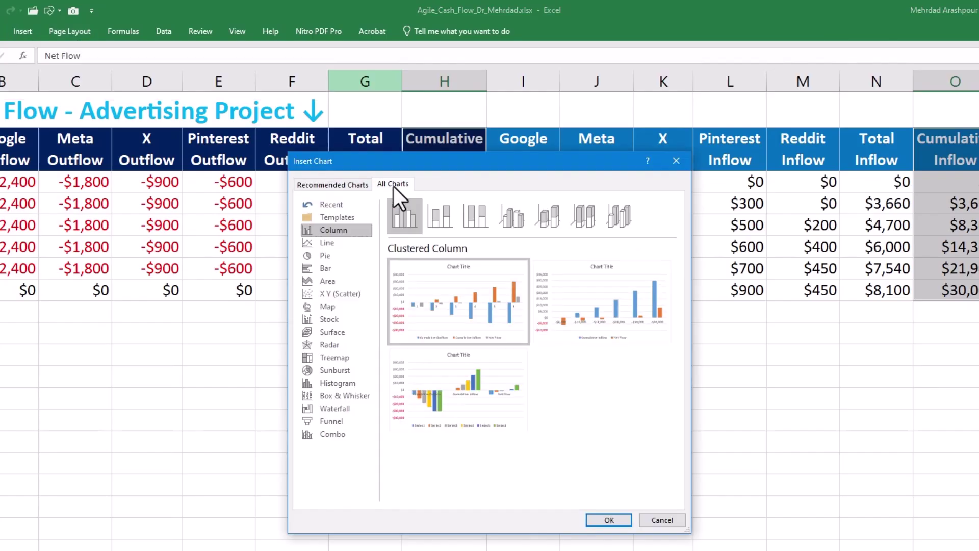
{"action": "left_click", "coordinate": [356, 436]}
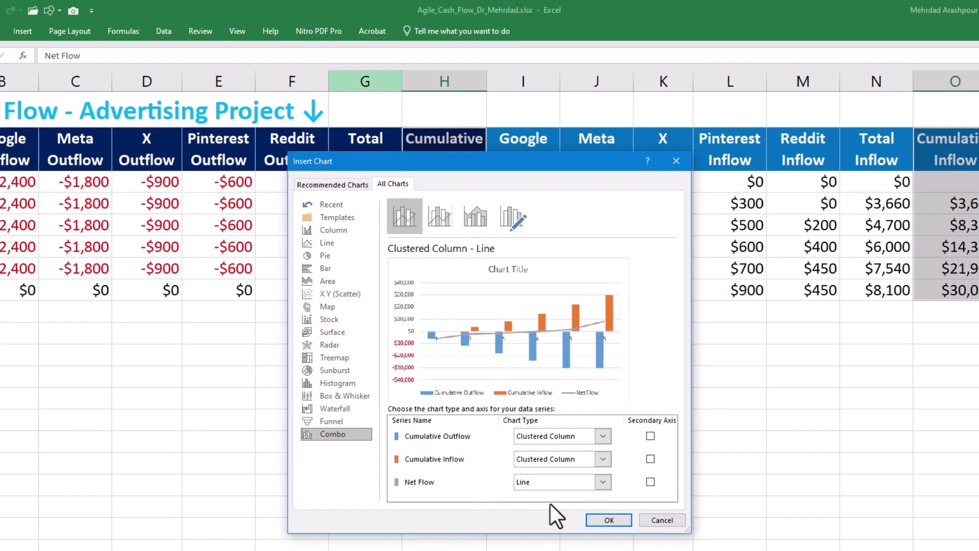
{"action": "left_click", "coordinate": [603, 482]}
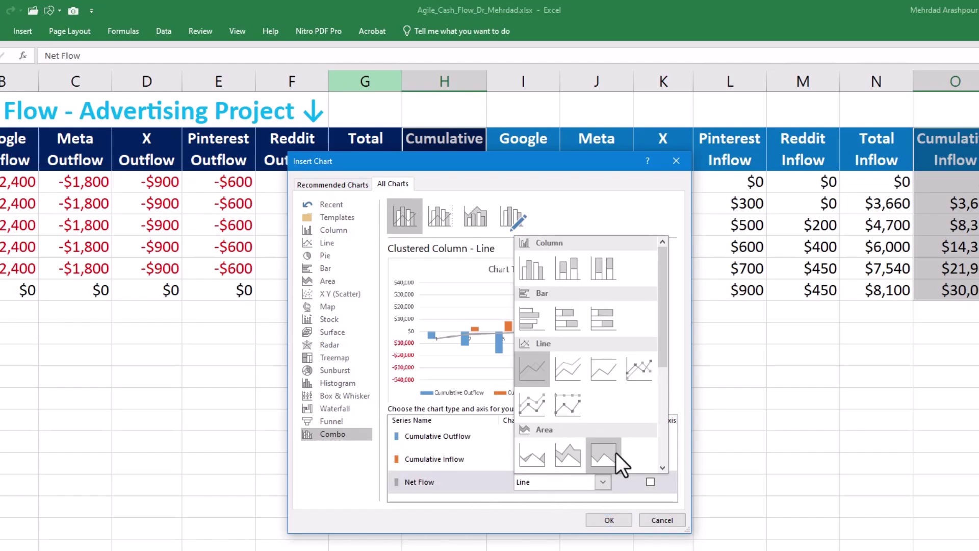
{"action": "left_click", "coordinate": [640, 366]}
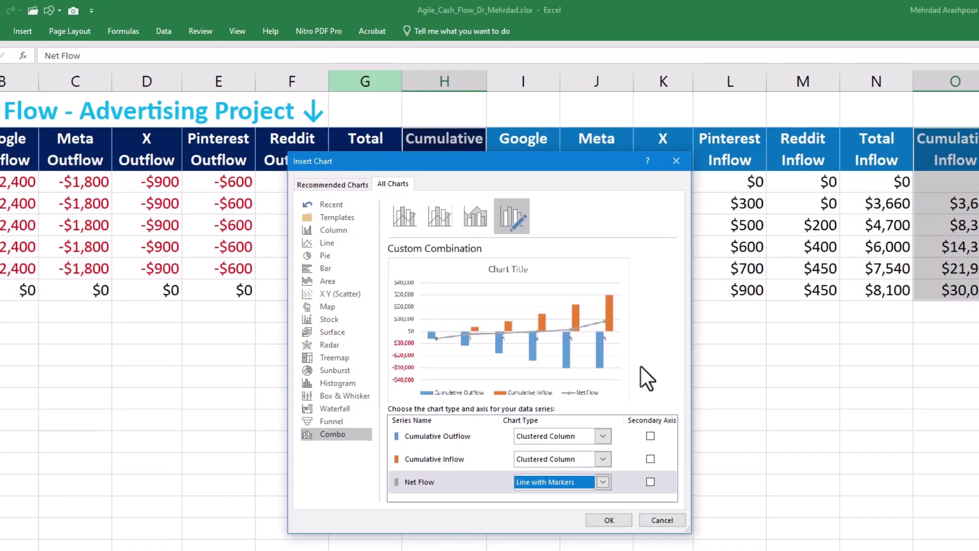
{"action": "left_click", "coordinate": [610, 520]}
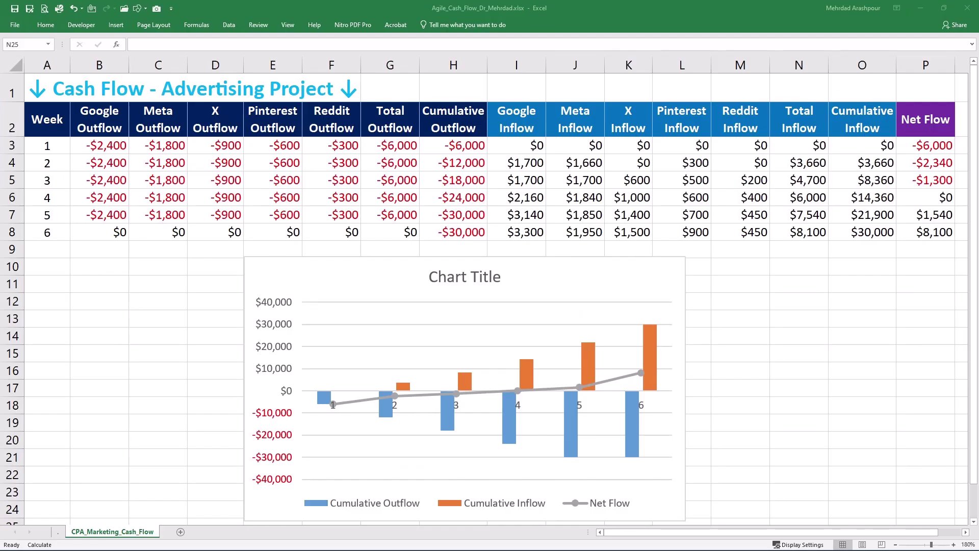
Delete the chart title and fill the Cumulative Inflow columns green.
{"action": "left_click", "coordinate": [476, 277]}
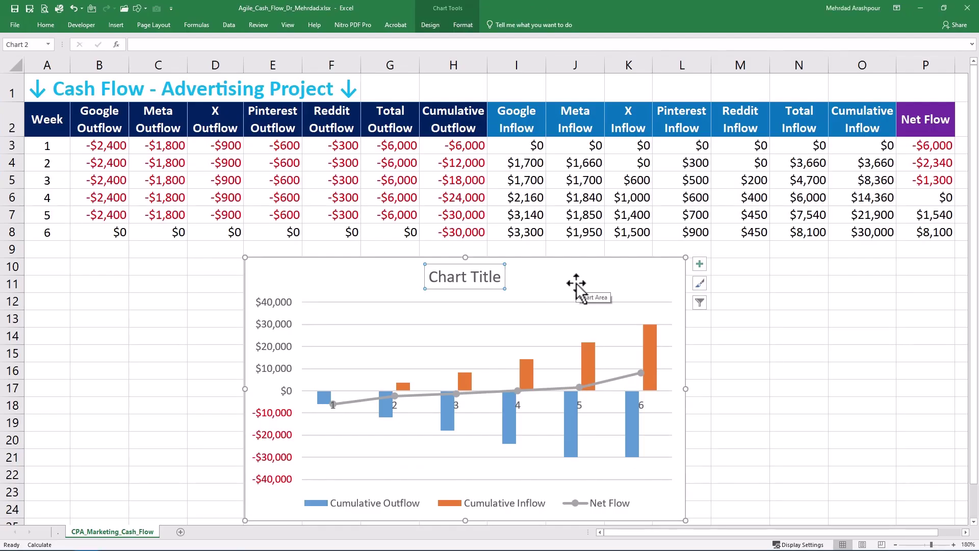
{"action": "key", "text": "Delete"}
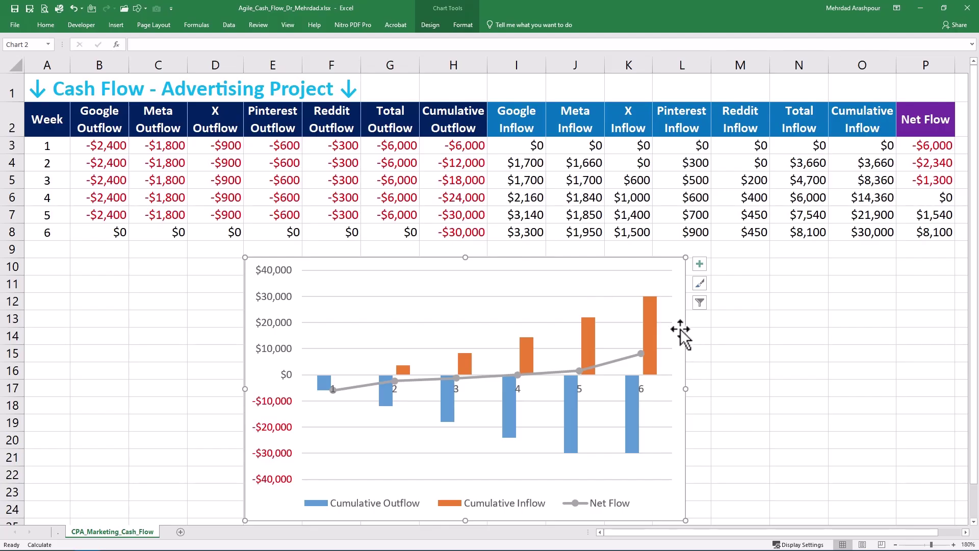
{"action": "left_click", "coordinate": [650, 319]}
{"action": "double_click", "coordinate": [651, 319]}
{"action": "left_click", "coordinate": [849, 105]}
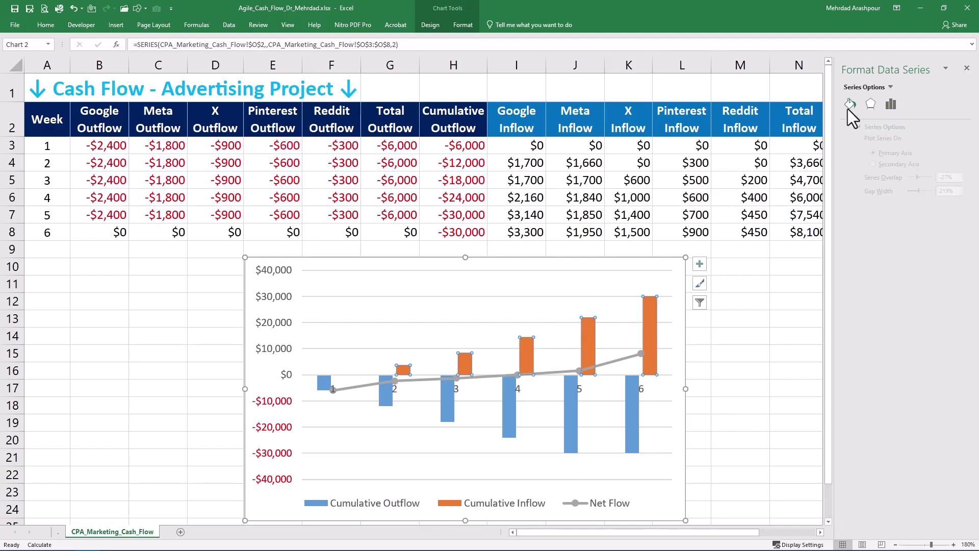
{"action": "left_click", "coordinate": [950, 229]}
{"action": "left_click", "coordinate": [940, 320]}
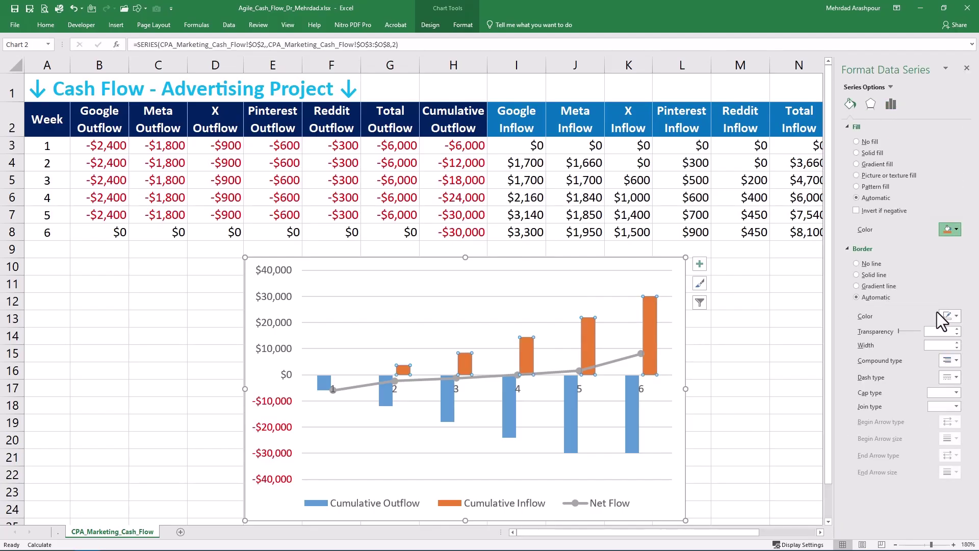
Fill the Cumulative Outflow columns orange.
{"action": "left_click", "coordinate": [634, 427]}
{"action": "left_click", "coordinate": [954, 229]}
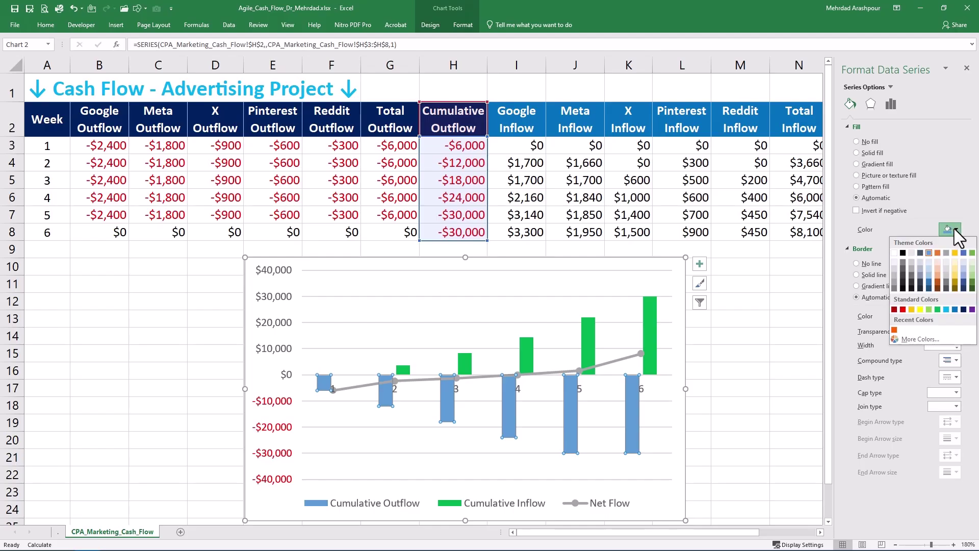
{"action": "left_click", "coordinate": [895, 329]}
Make the Net Flow line and its marker fill black.
{"action": "left_click", "coordinate": [626, 357]}
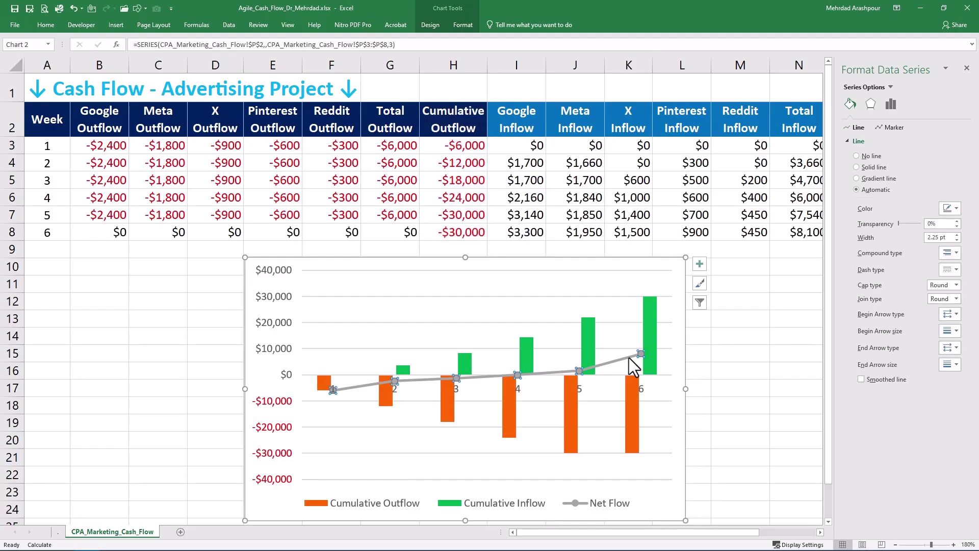
{"action": "left_click", "coordinate": [951, 208]}
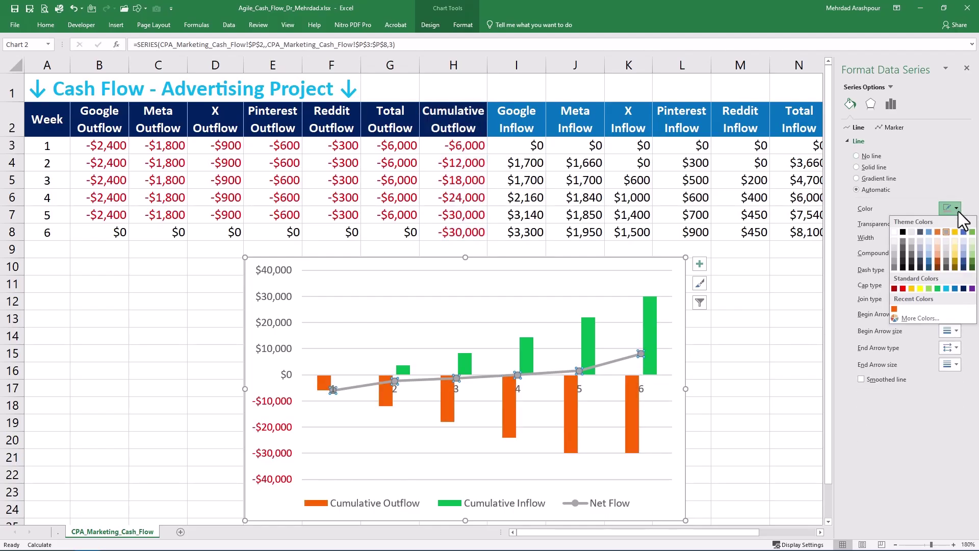
{"action": "left_click", "coordinate": [903, 232]}
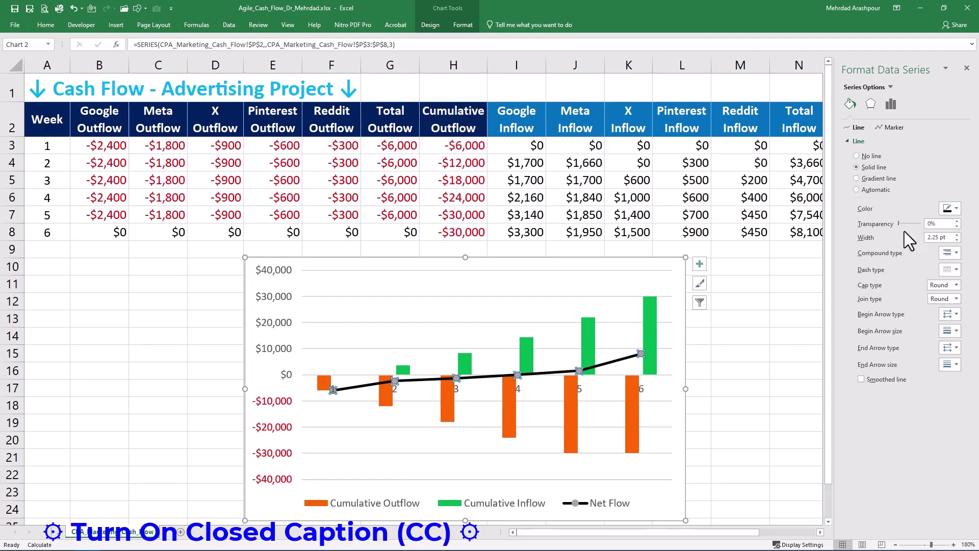
{"action": "left_click", "coordinate": [890, 127]}
{"action": "left_click", "coordinate": [950, 244]}
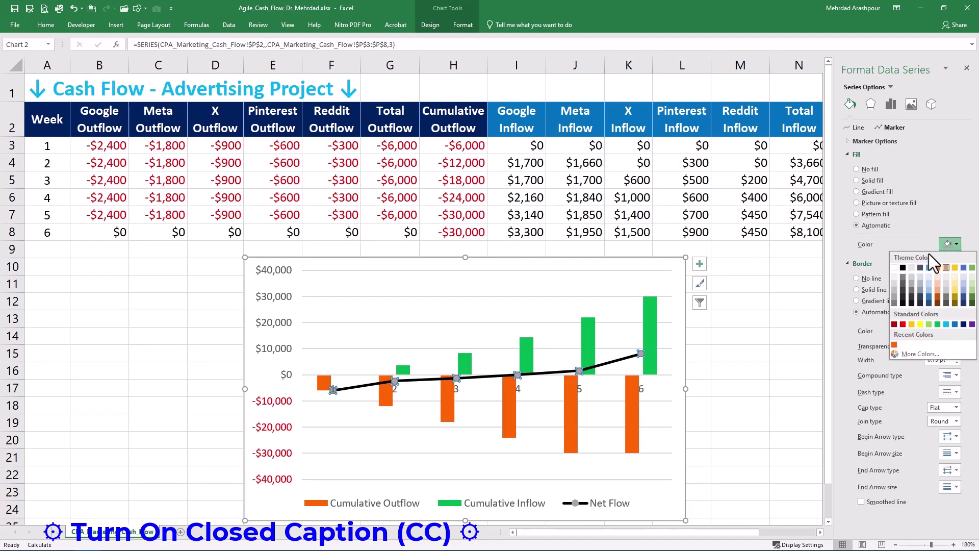
{"action": "left_click", "coordinate": [901, 267]}
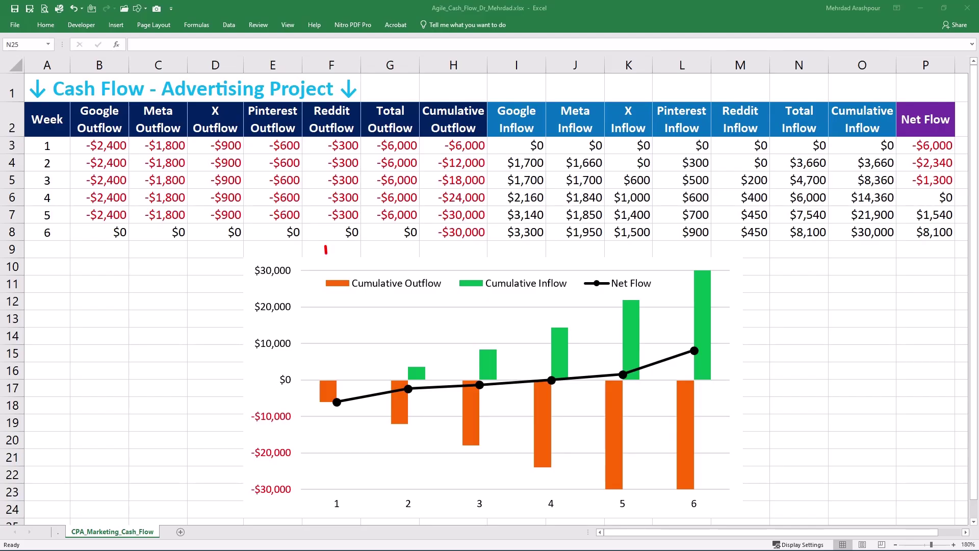
{"action": "left_click_drag", "start_coordinate": [326, 253], "coordinate": [326, 351]}
{"action": "left_click_drag", "start_coordinate": [347, 317], "coordinate": [296, 320]}
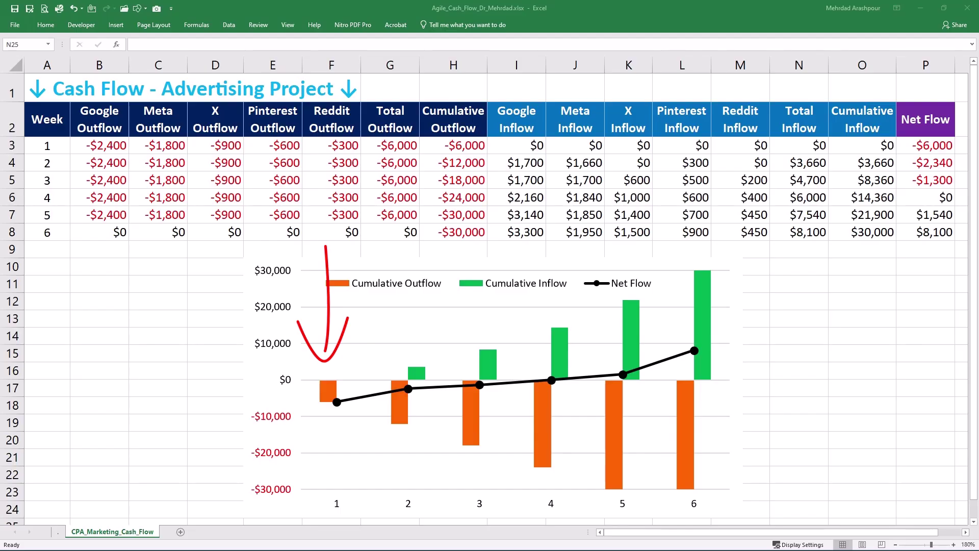
{"action": "key", "text": "Escape"}
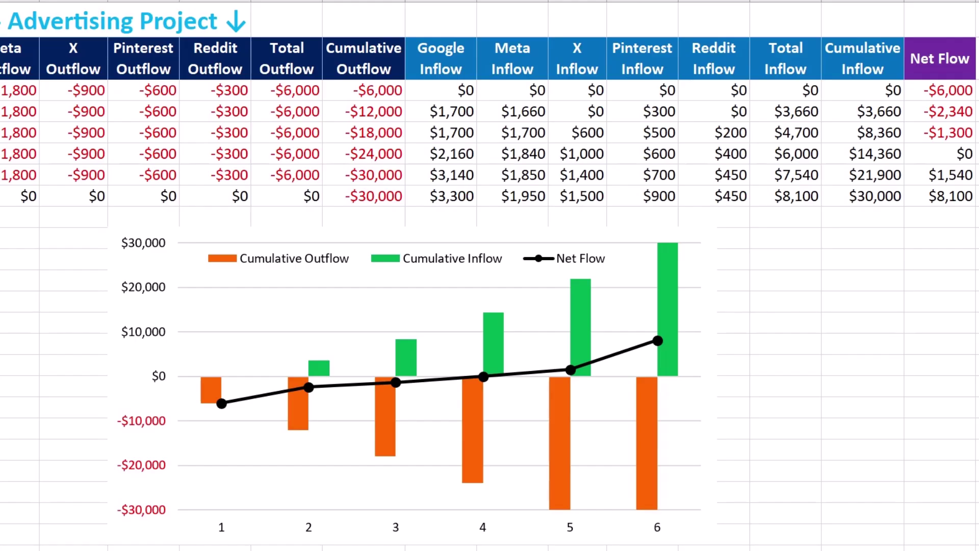
{"action": "mouse_move", "coordinate": [612, 316]}
{"action": "left_mouse_down"}
{"action": "mouse_move", "coordinate": [538, 377]}
{"action": "mouse_move", "coordinate": [713, 317]}
{"action": "mouse_move", "coordinate": [569, 335]}
{"action": "left_mouse_up"}
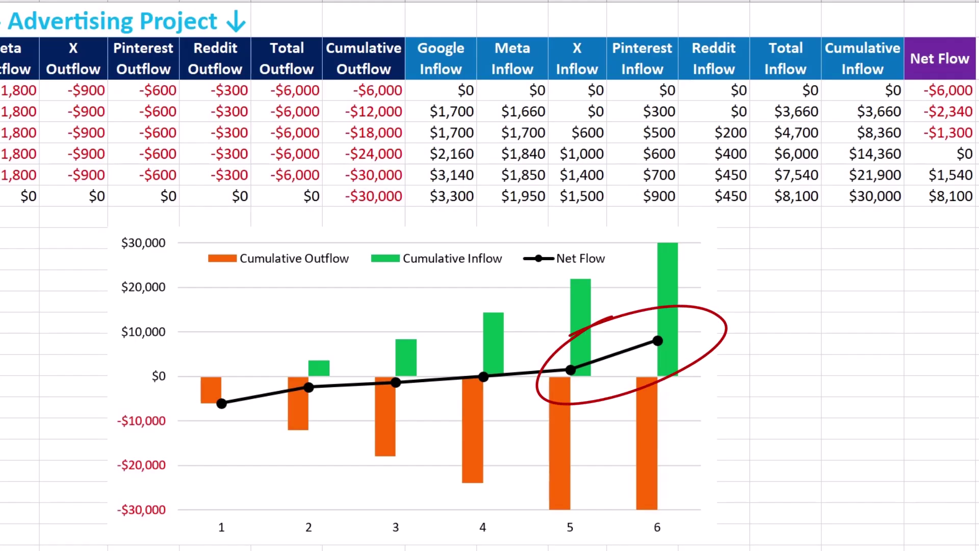
{"action": "mouse_move", "coordinate": [950, 151]}
{"action": "left_mouse_down"}
{"action": "mouse_move", "coordinate": [968, 210]}
{"action": "mouse_move", "coordinate": [907, 168]}
{"action": "mouse_move", "coordinate": [961, 152]}
{"action": "left_mouse_up"}
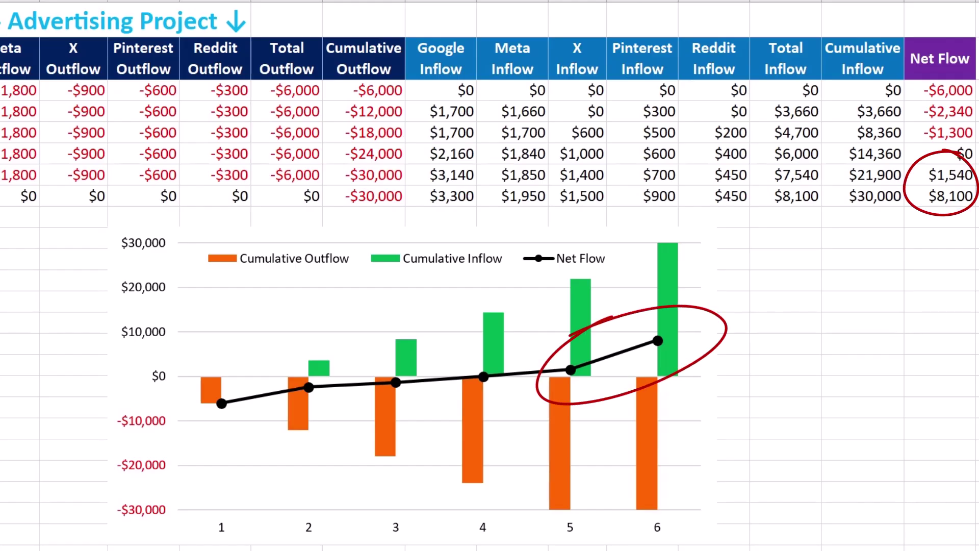
{"action": "mouse_move", "coordinate": [3, 184]}
{"action": "left_mouse_down"}
{"action": "mouse_move", "coordinate": [10, 214]}
{"action": "mouse_move", "coordinate": [339, 183]}
{"action": "left_mouse_up"}
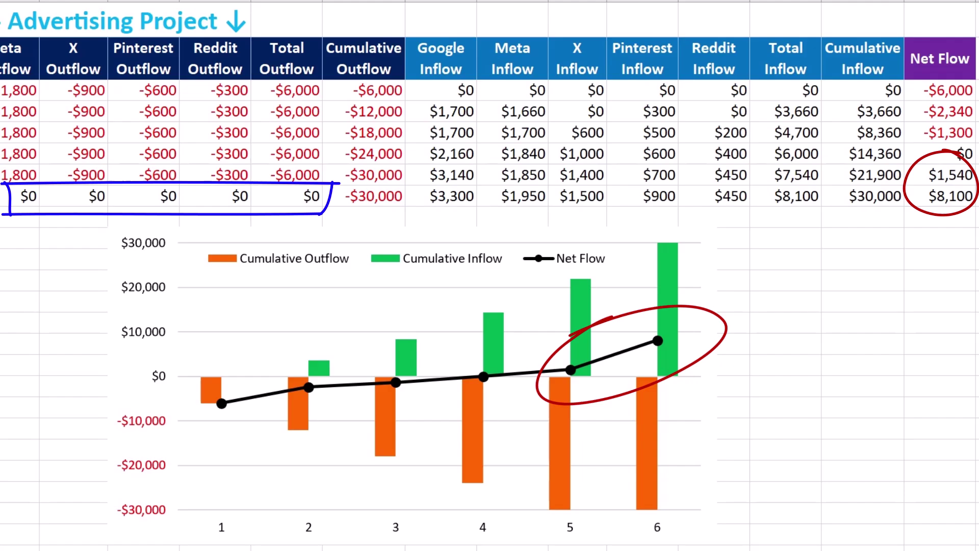